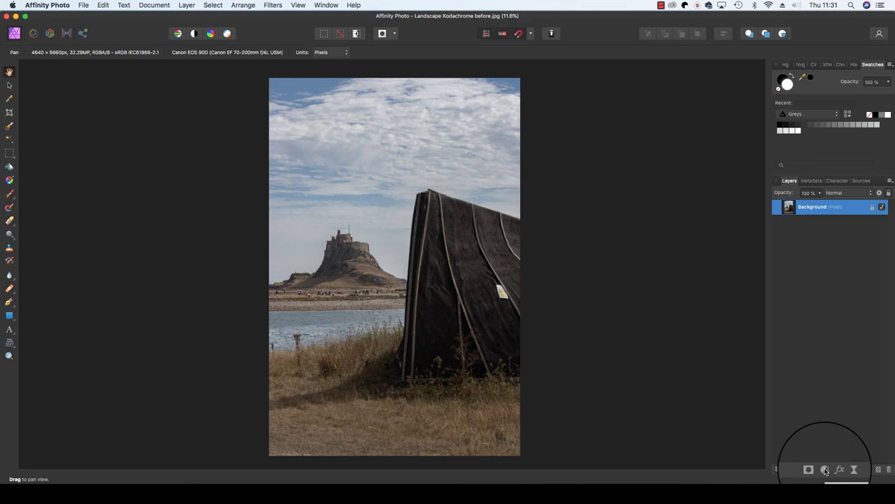
Add a Curves adjustment and bend its Red channel curve with an upper and a lower point
left_click(826, 470)
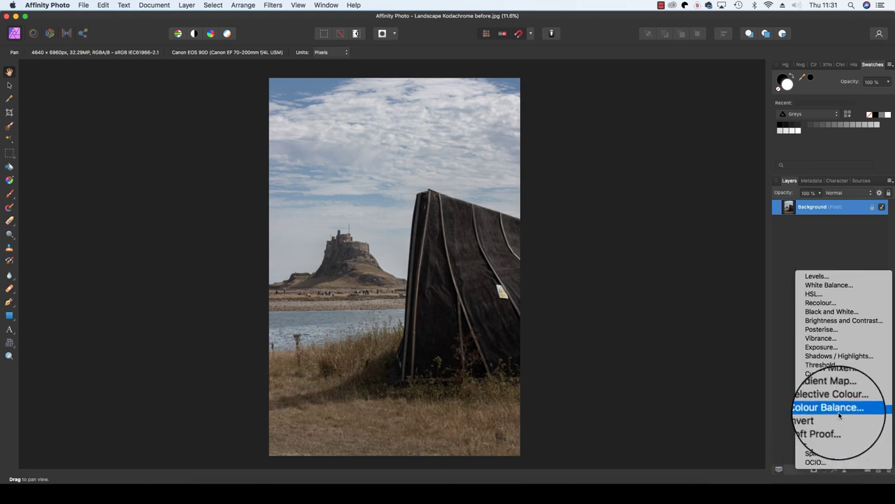
left_click(827, 375)
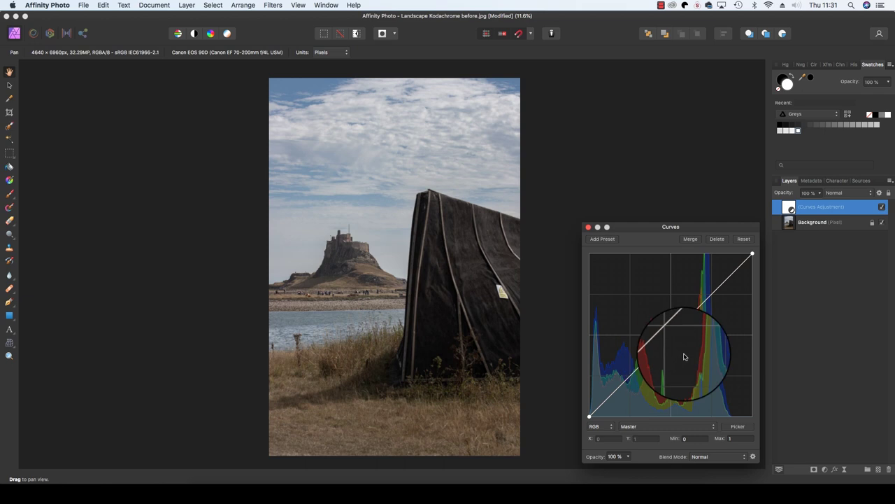
left_click(661, 428)
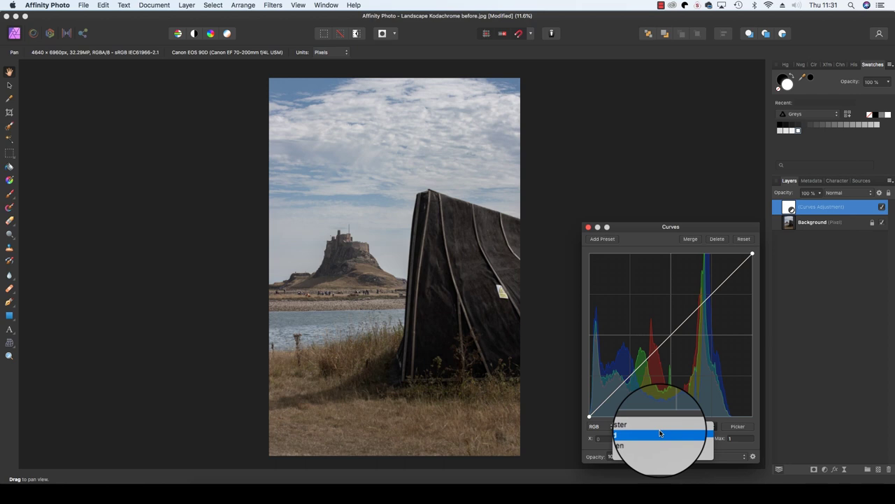
left_click(661, 433)
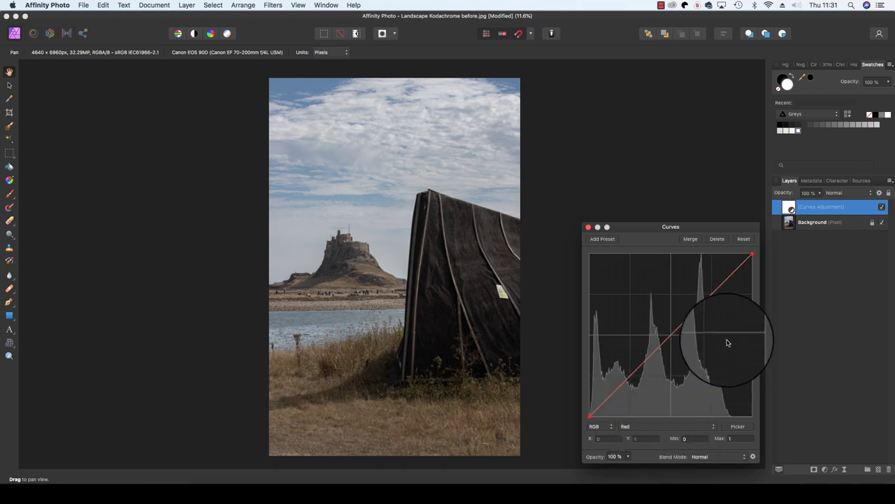
left_click_drag(710, 294, 709, 290)
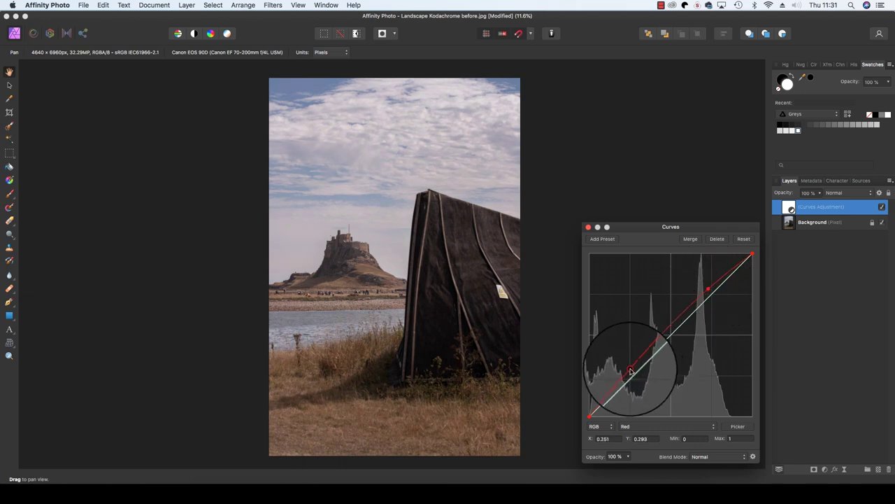
mouse_move(631, 370)
left_mouse_down()
mouse_move(640, 382)
mouse_move(647, 376)
left_mouse_up()
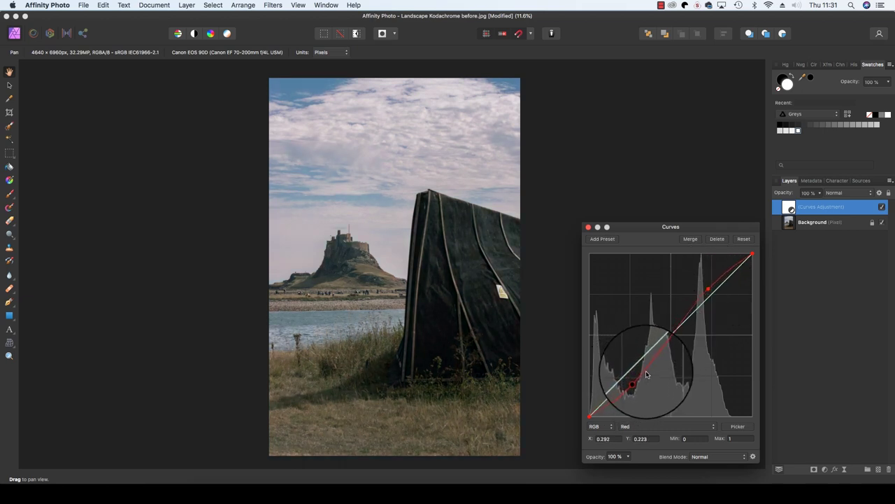
Raise the Green curve in the highlights and pull it down in the shadows
left_click(668, 426)
left_click(662, 435)
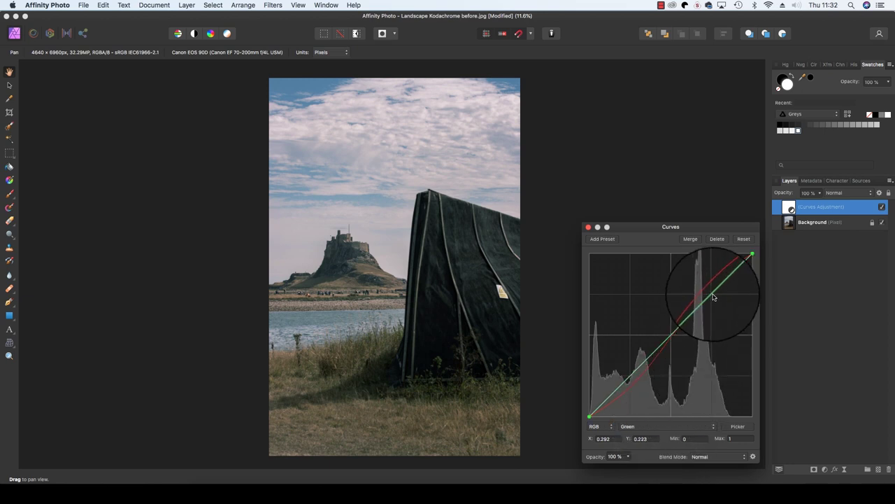
mouse_move(715, 298)
left_mouse_down()
mouse_move(716, 279)
mouse_move(710, 289)
left_mouse_up()
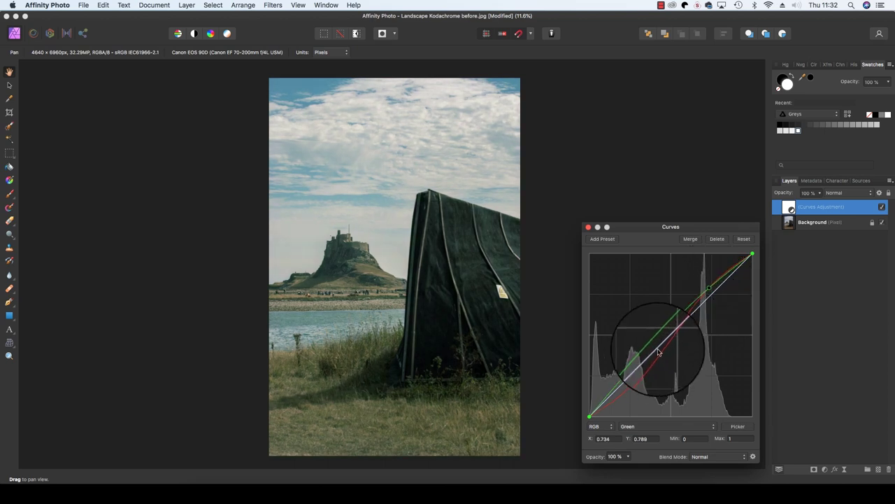
left_click_drag(635, 367, 639, 377)
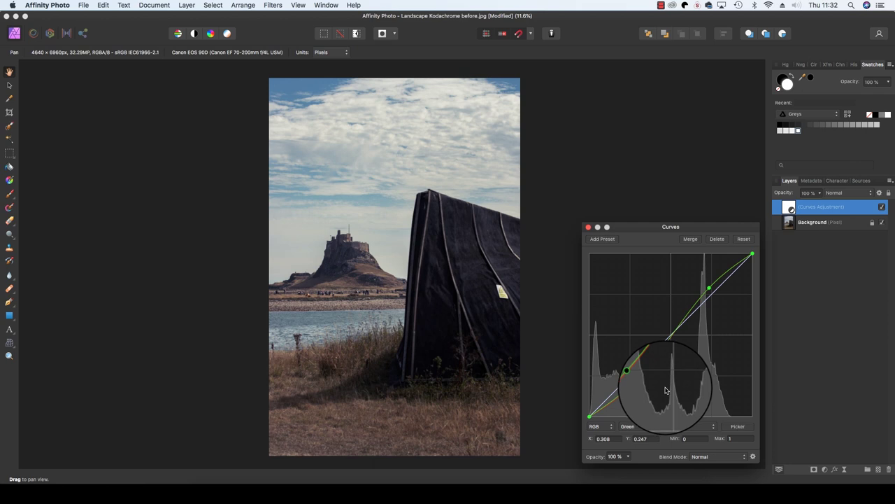
Lower the Blue curve's highlights, lift its shadows, then compare with Curves hidden and shown
left_click(662, 427)
left_click(660, 434)
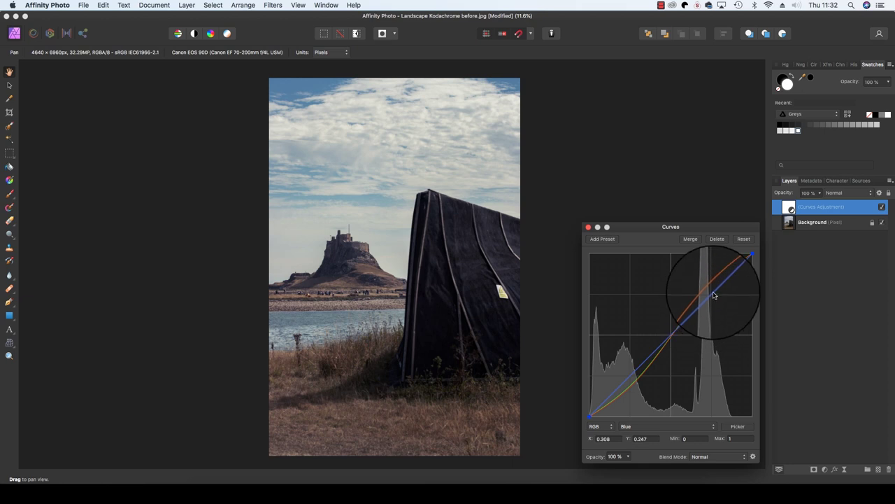
left_click_drag(714, 296, 716, 302)
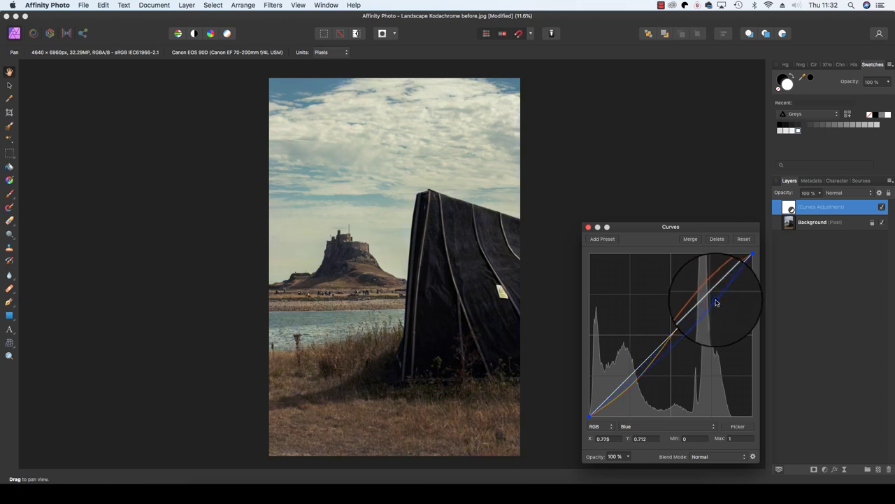
left_click(638, 370)
left_click_drag(638, 370, 636, 367)
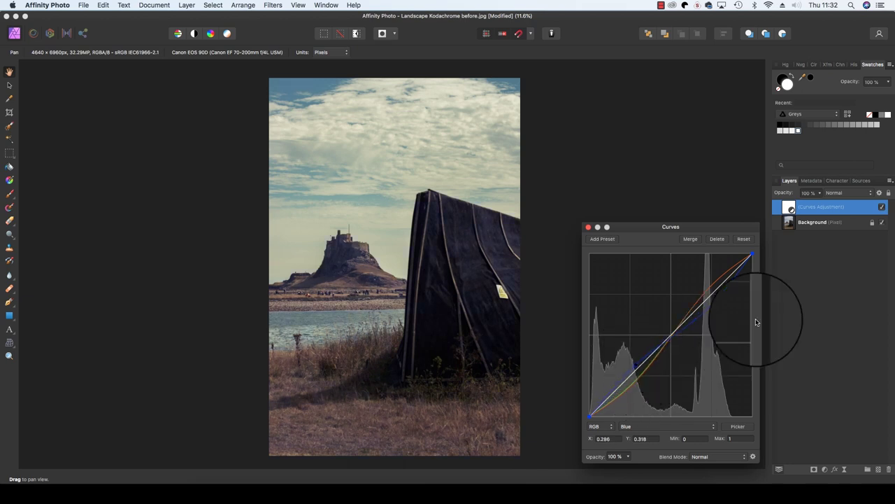
left_click(882, 207)
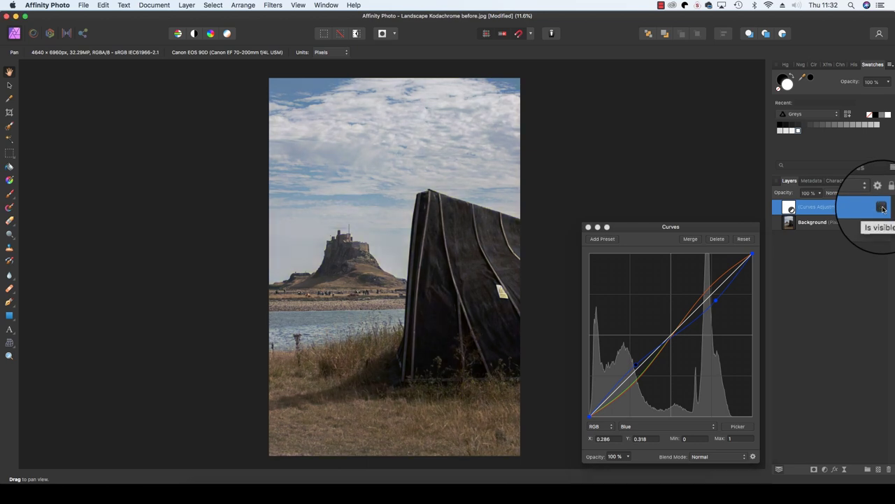
left_click(882, 207)
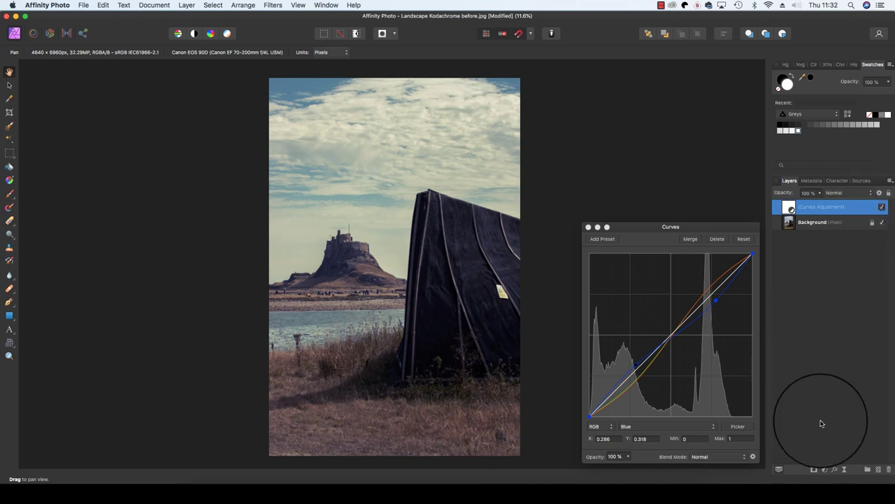
Add Brightness / Contrast at 15% brightness and 14% contrast, comparing it on and off
left_click(822, 475)
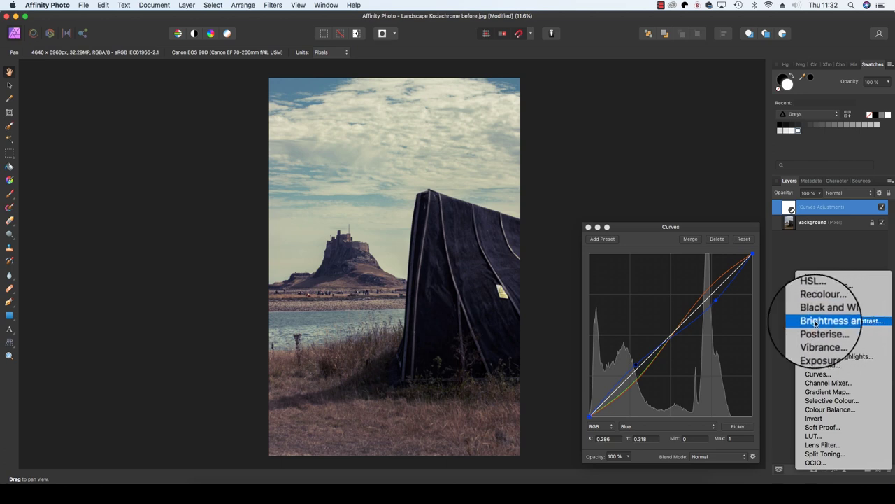
left_click(864, 322)
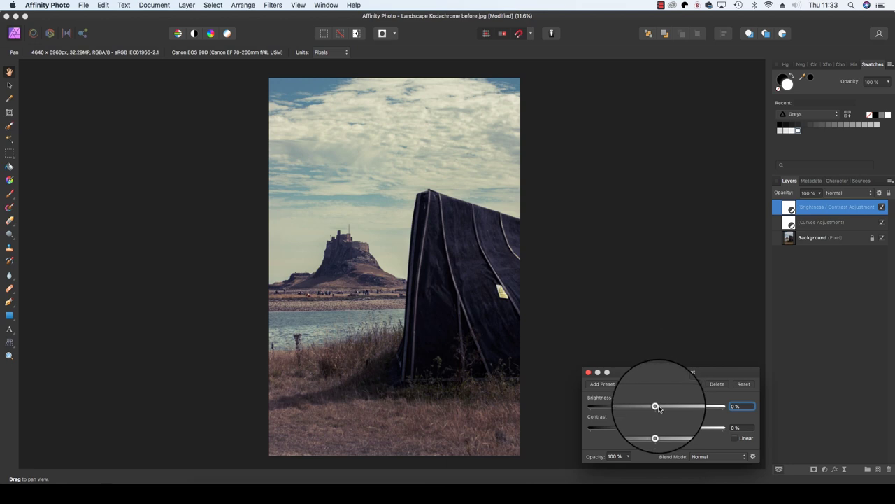
left_click_drag(657, 407, 666, 428)
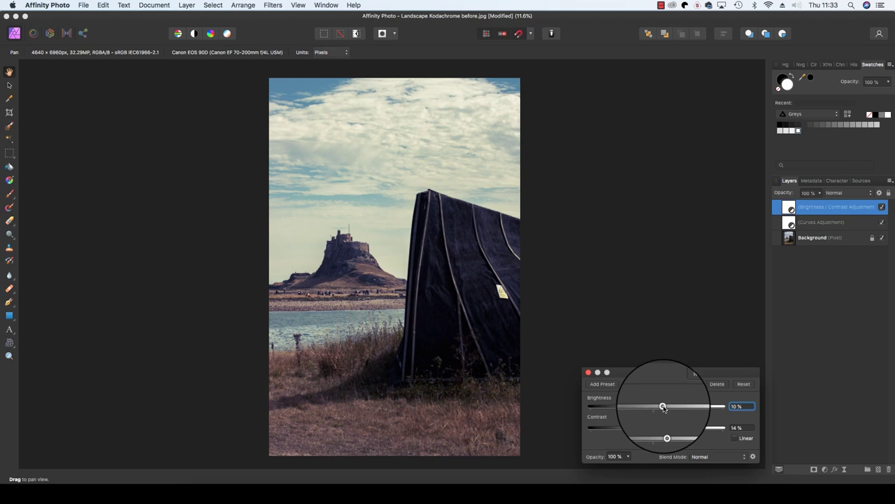
left_click_drag(664, 408, 666, 407)
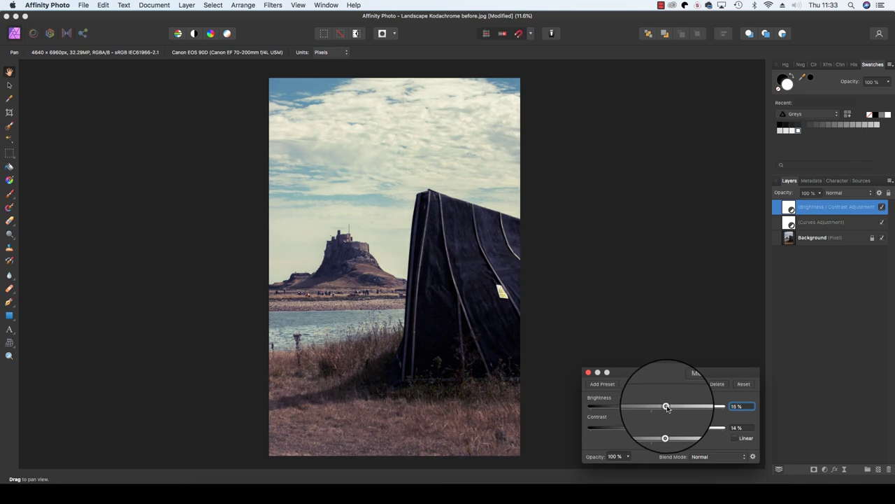
left_click(882, 208)
left_click(882, 208)
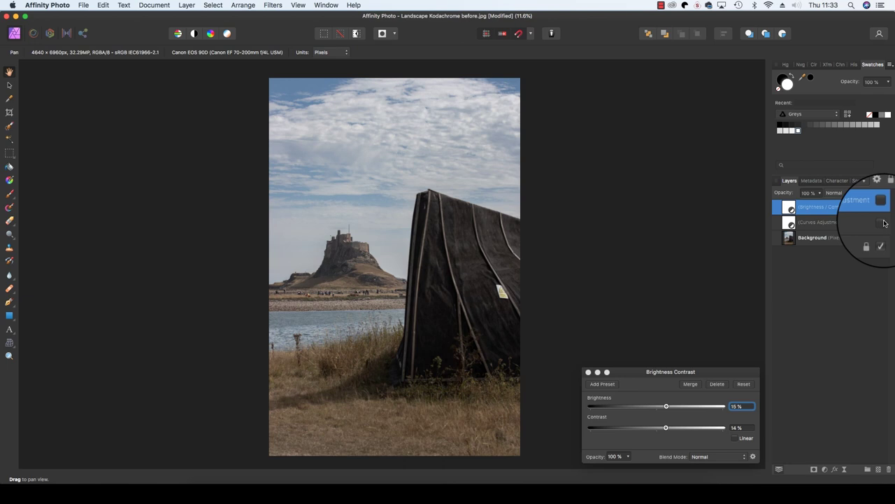
left_click(882, 208)
left_click(882, 208)
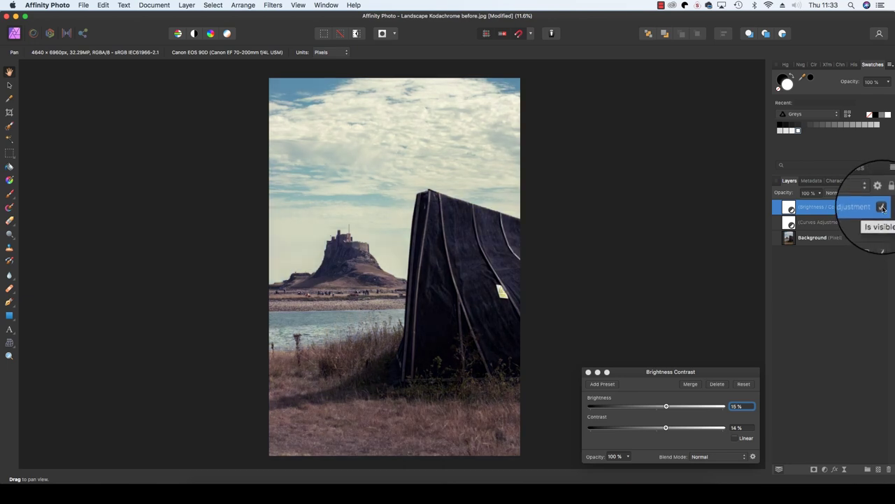
Add an HSL adjustment with Saturation Shift at 46%, then select the Background layer
left_click(826, 469)
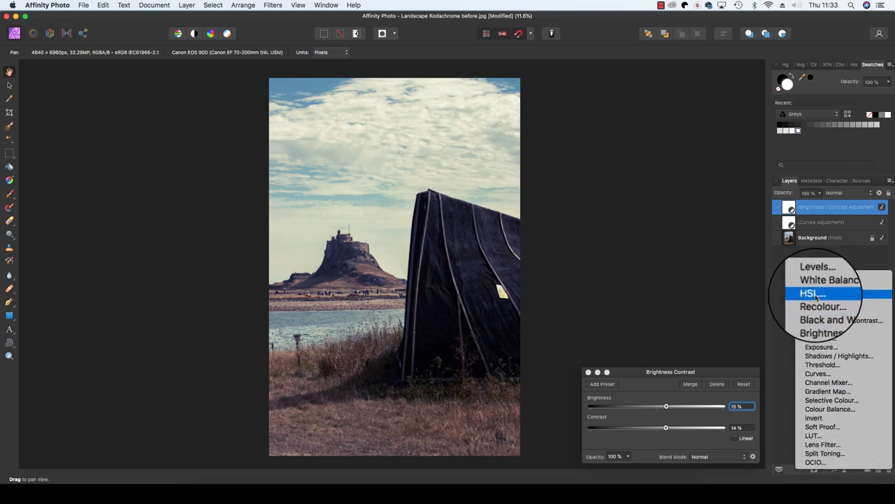
key("Escape")
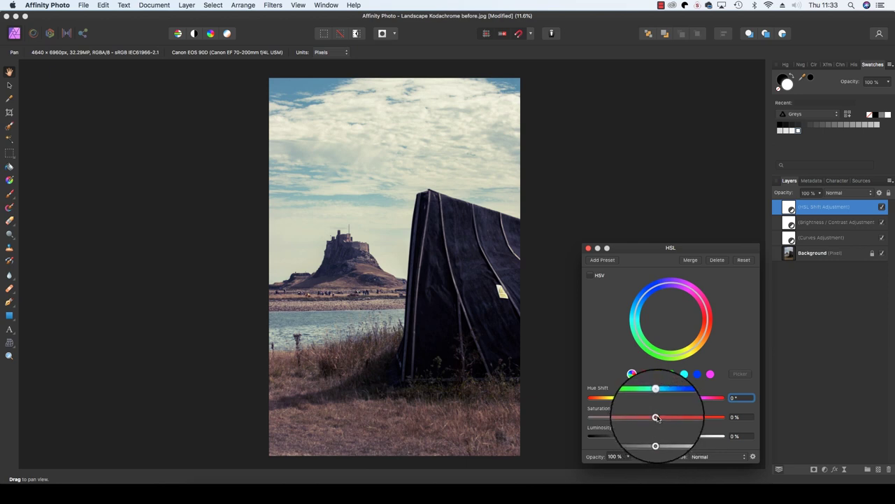
left_click_drag(657, 417, 689, 419)
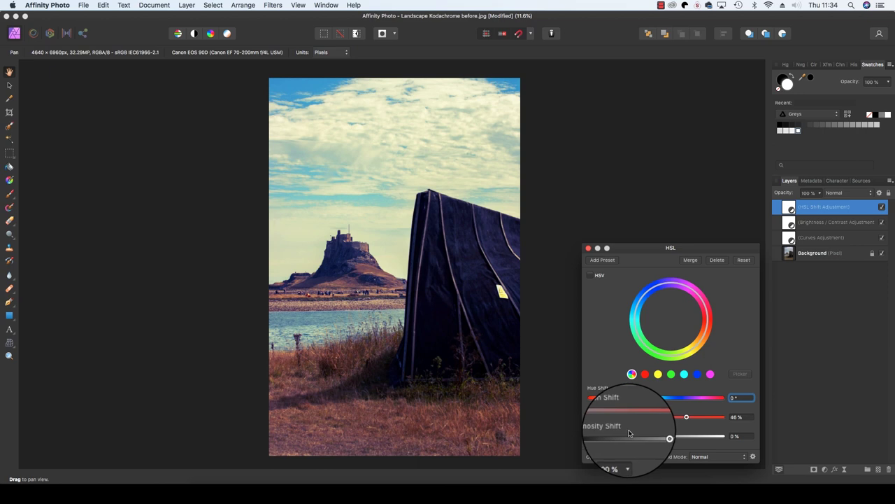
left_click(834, 255)
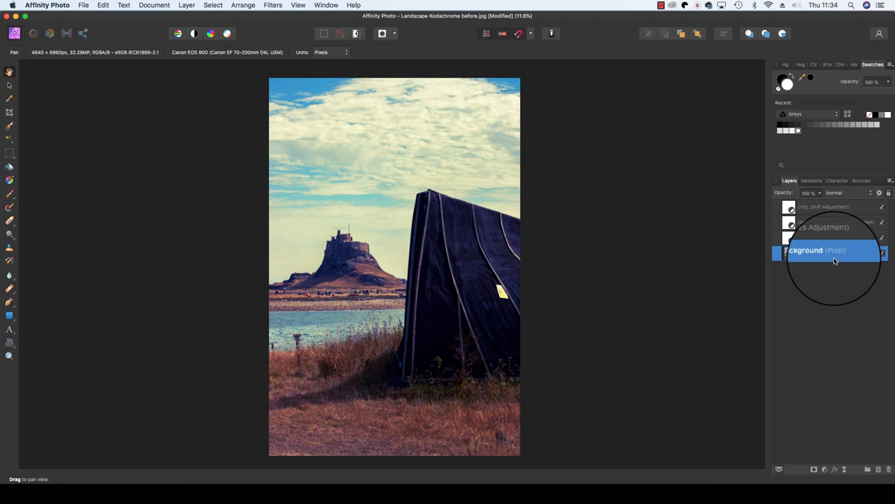
Duplicate the Background layer and apply a High Pass filter of 11.1 px radius to the copy
key("super+j")
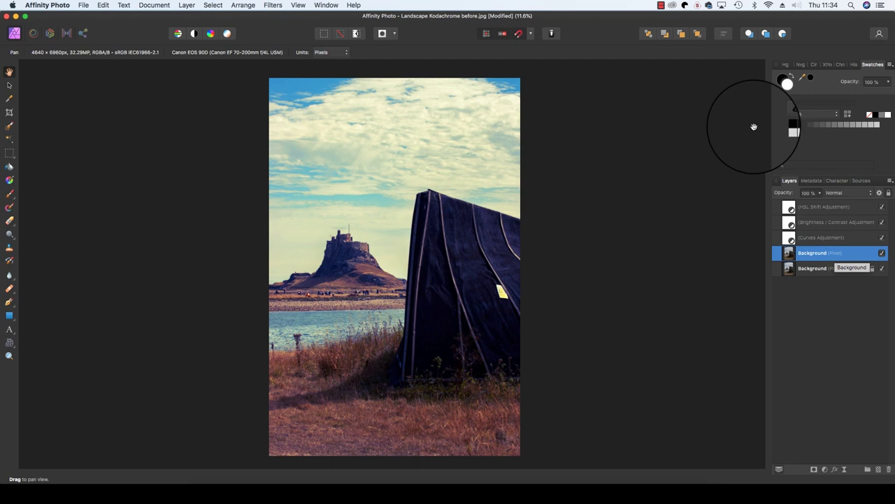
left_click(273, 5)
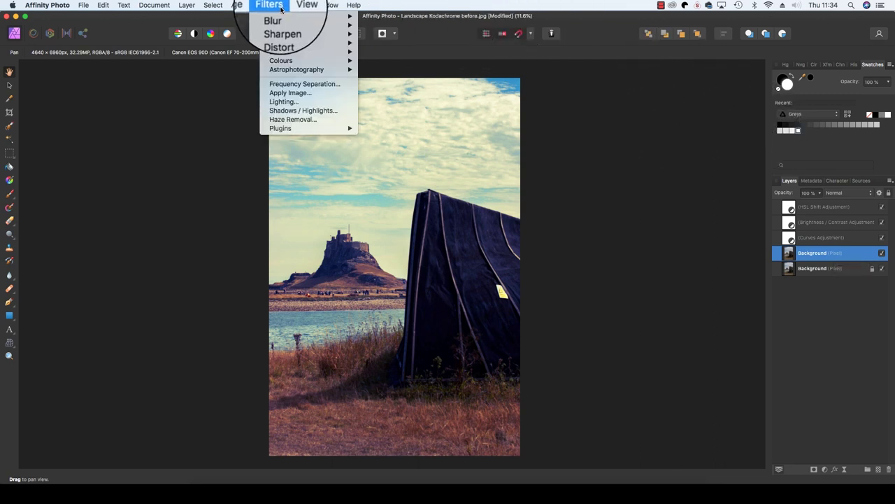
mouse_move(313, 25)
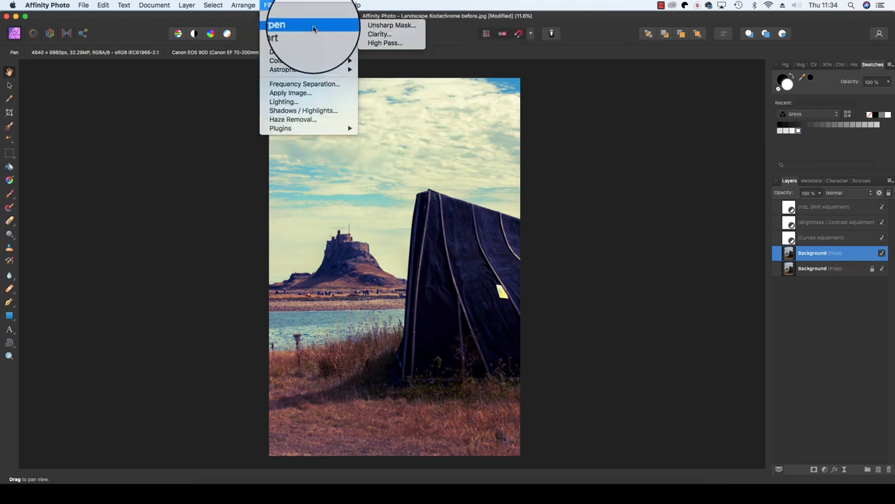
left_click(384, 44)
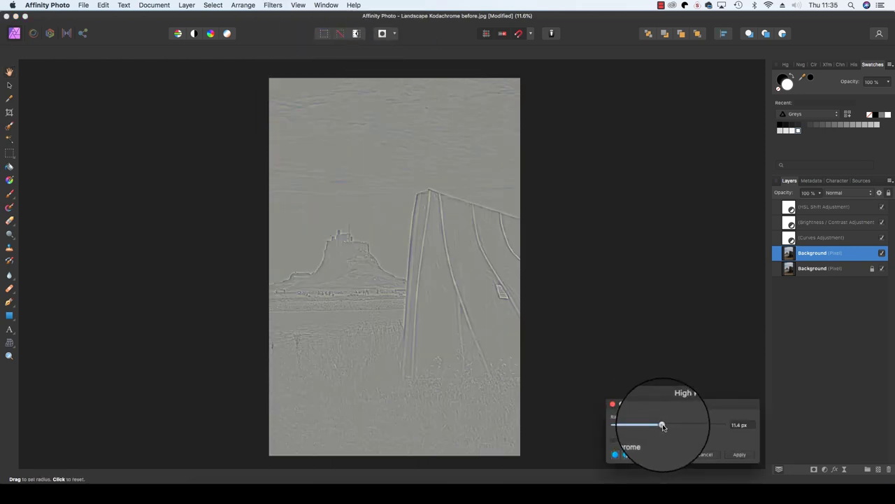
left_click_drag(663, 427, 663, 426)
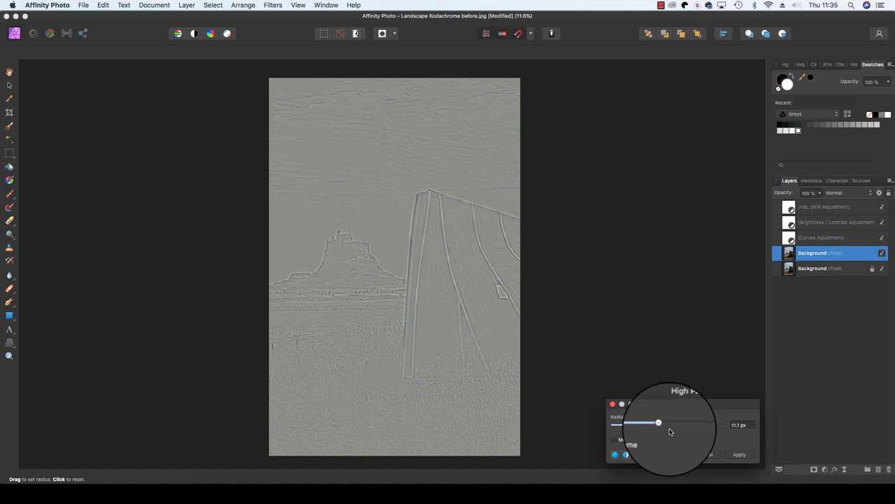
left_click(738, 455)
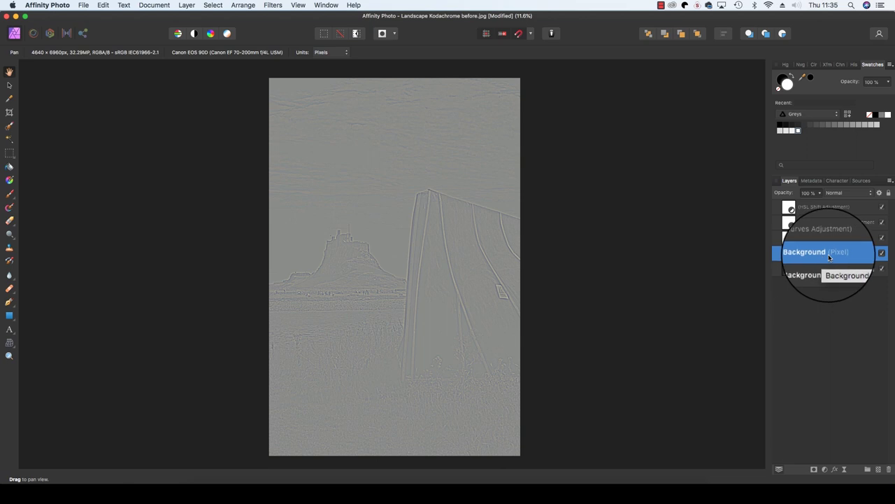
Set the High Pass copy to Soft Light and compare by toggling layer visibility
left_click(853, 193)
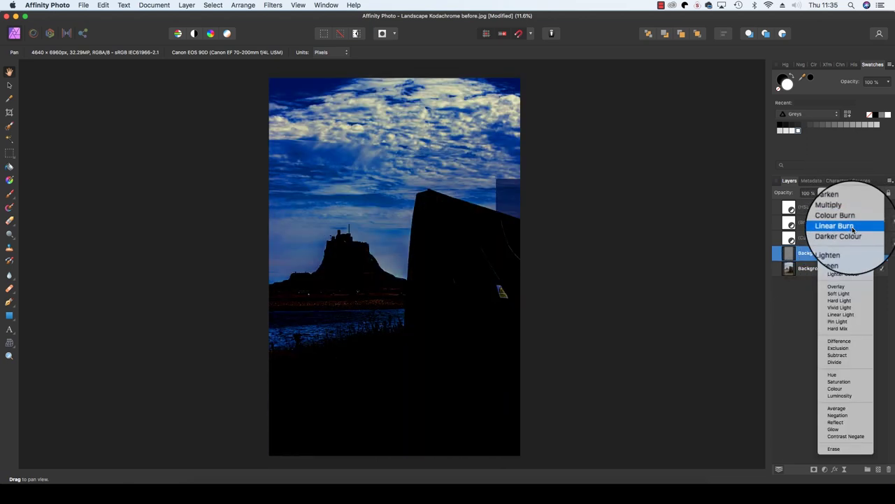
left_click(855, 294)
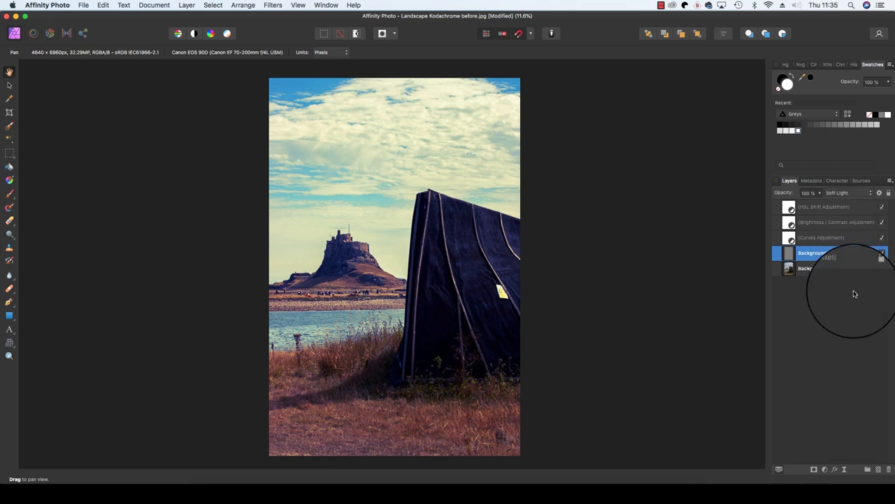
left_click(883, 238)
left_click(882, 261)
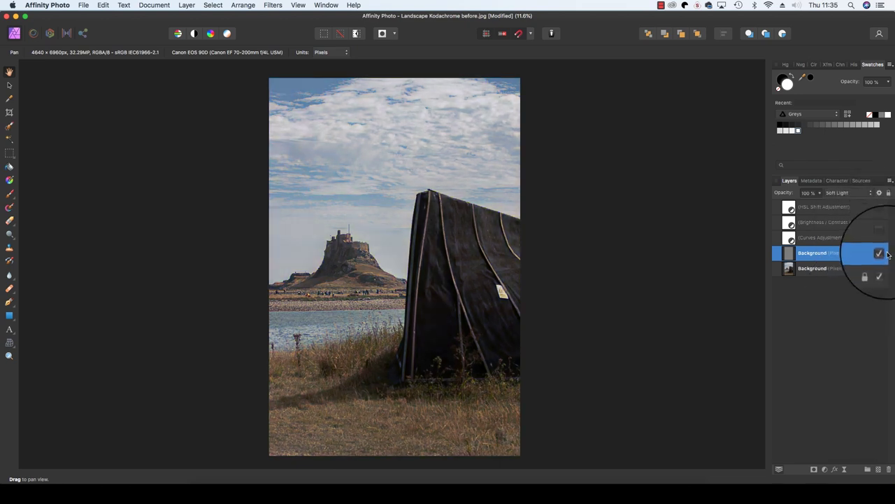
left_click(882, 259)
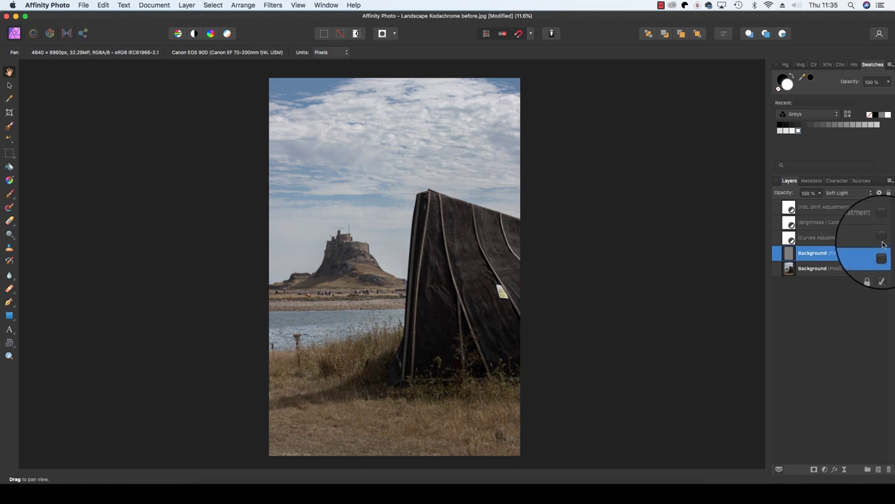
left_click(882, 222)
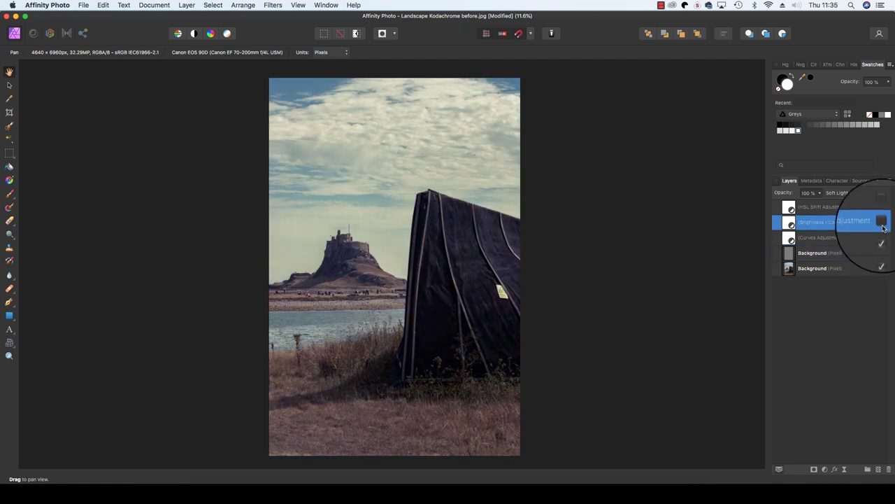
left_click(881, 209)
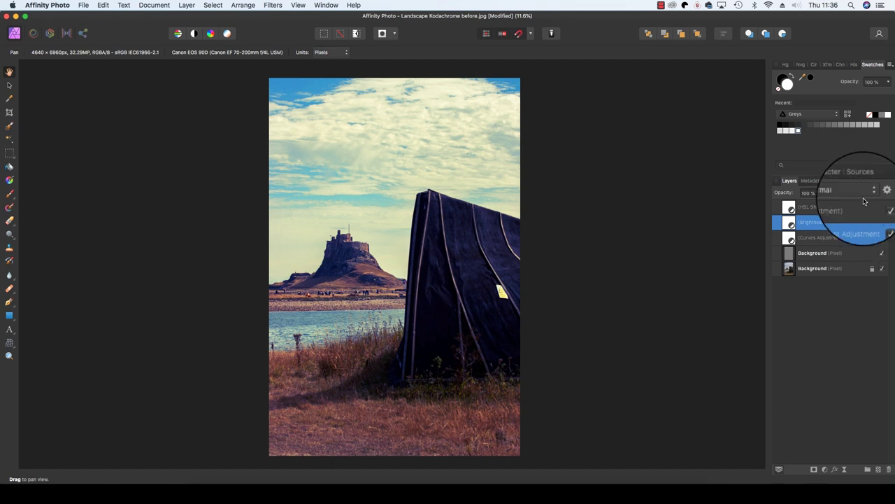
Lower the Curves adjustment layer's opacity slightly
left_click(847, 238)
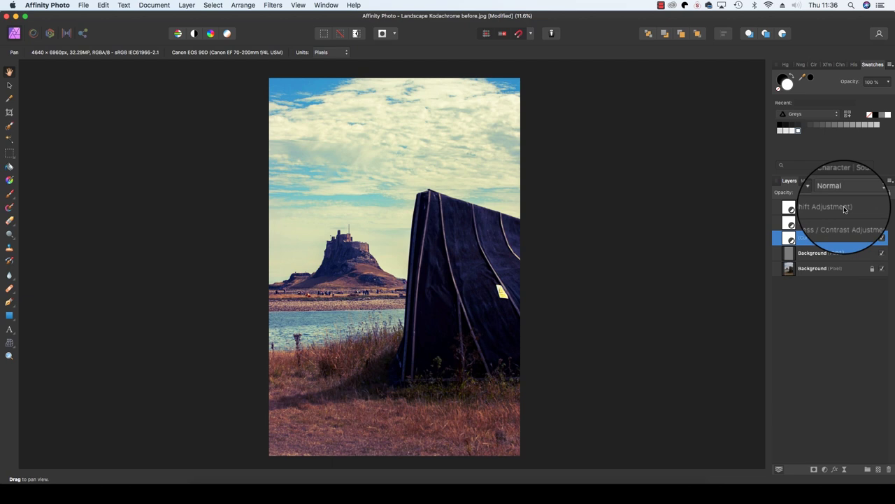
left_click(820, 193)
left_click_drag(819, 207, 858, 174)
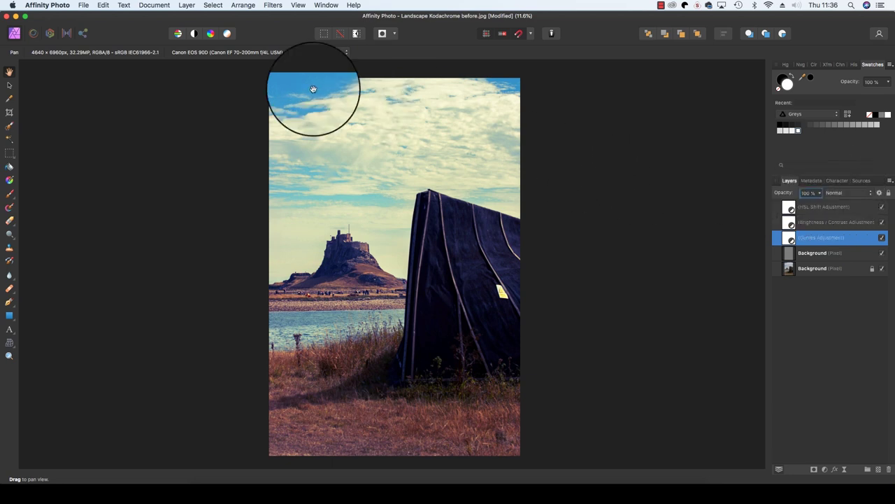
Open the Export dialog with JPEG (Best quality) at 4640 × 6960 px
left_click(85, 6)
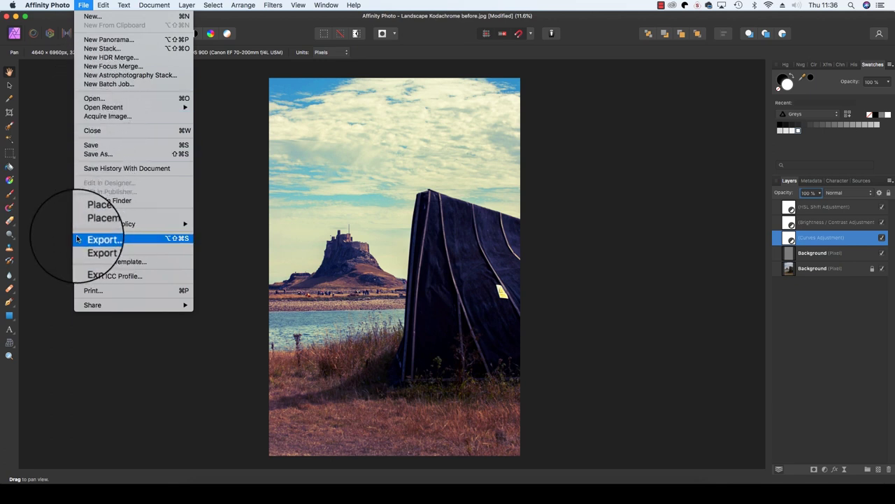
left_click(104, 241)
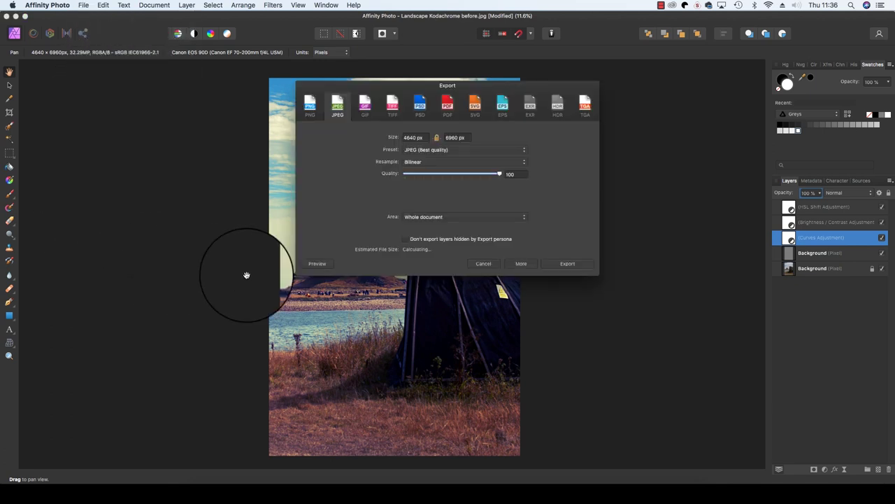